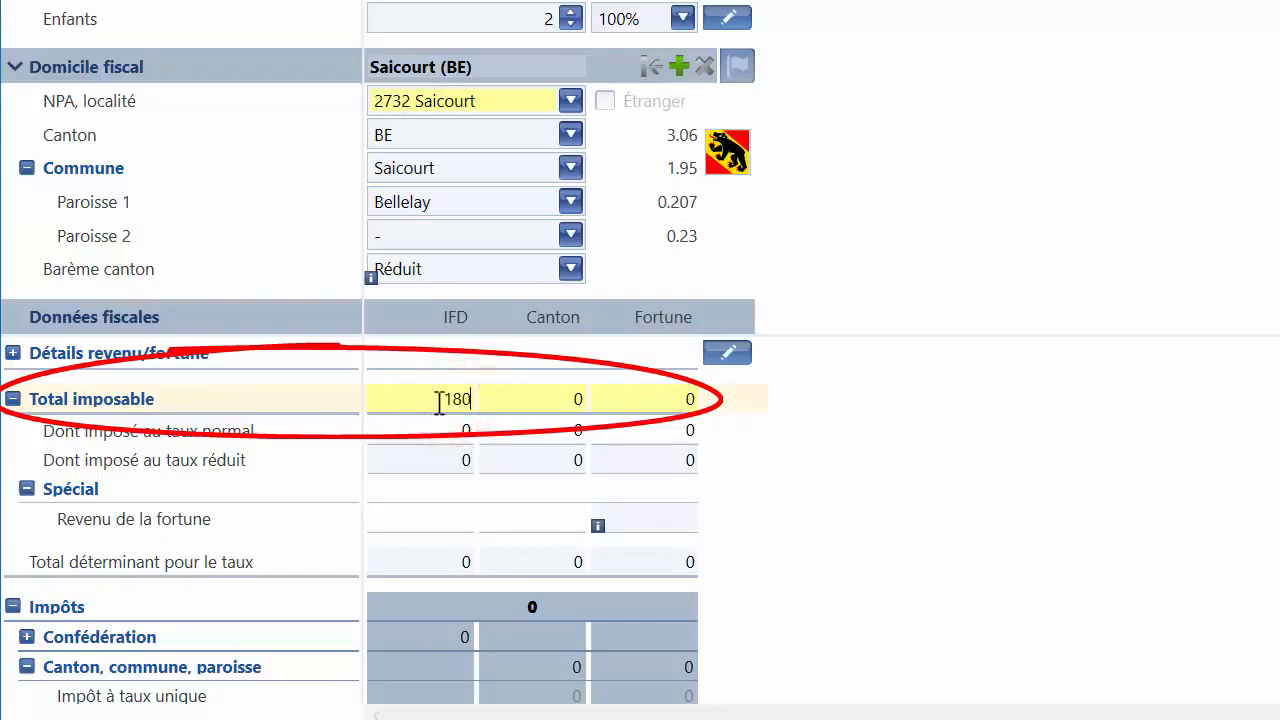
Fill in the total taxable amounts with 180'000 for IFD, 190'000 for Canton and 1'200'000 for Fortune
key(Tab)
text(190'000)
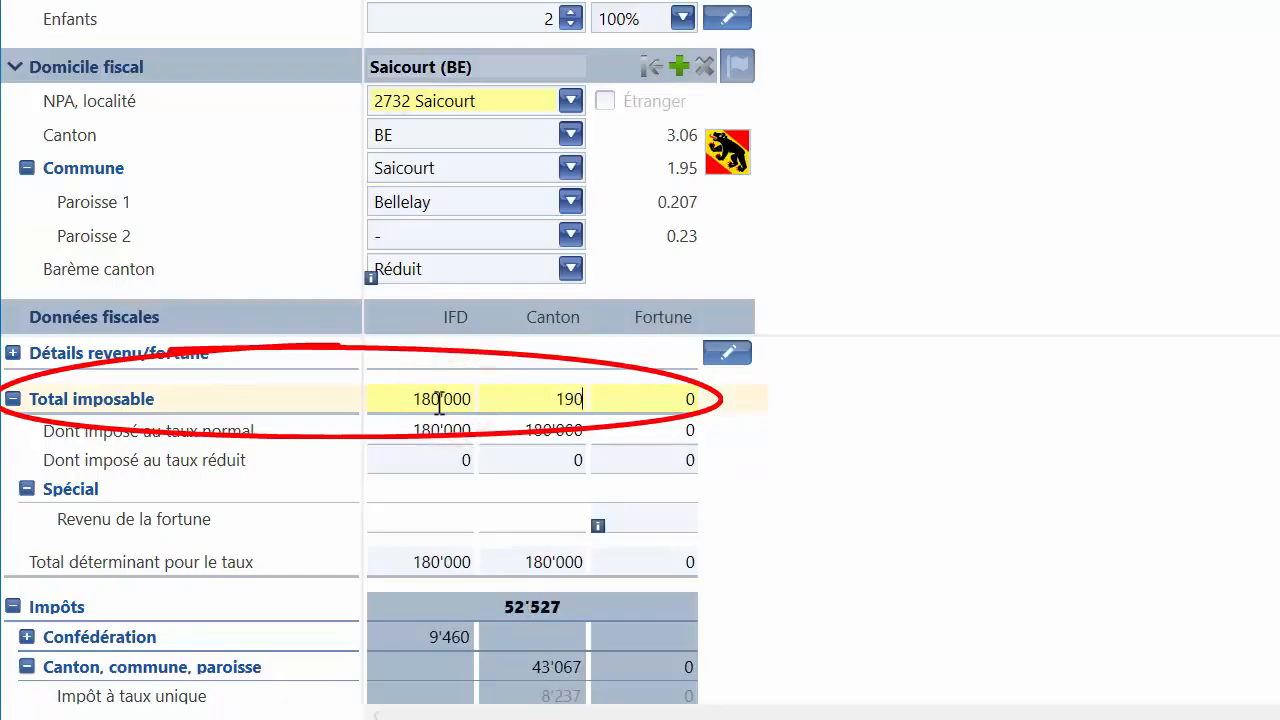
key(Tab)
text(1'200'000)
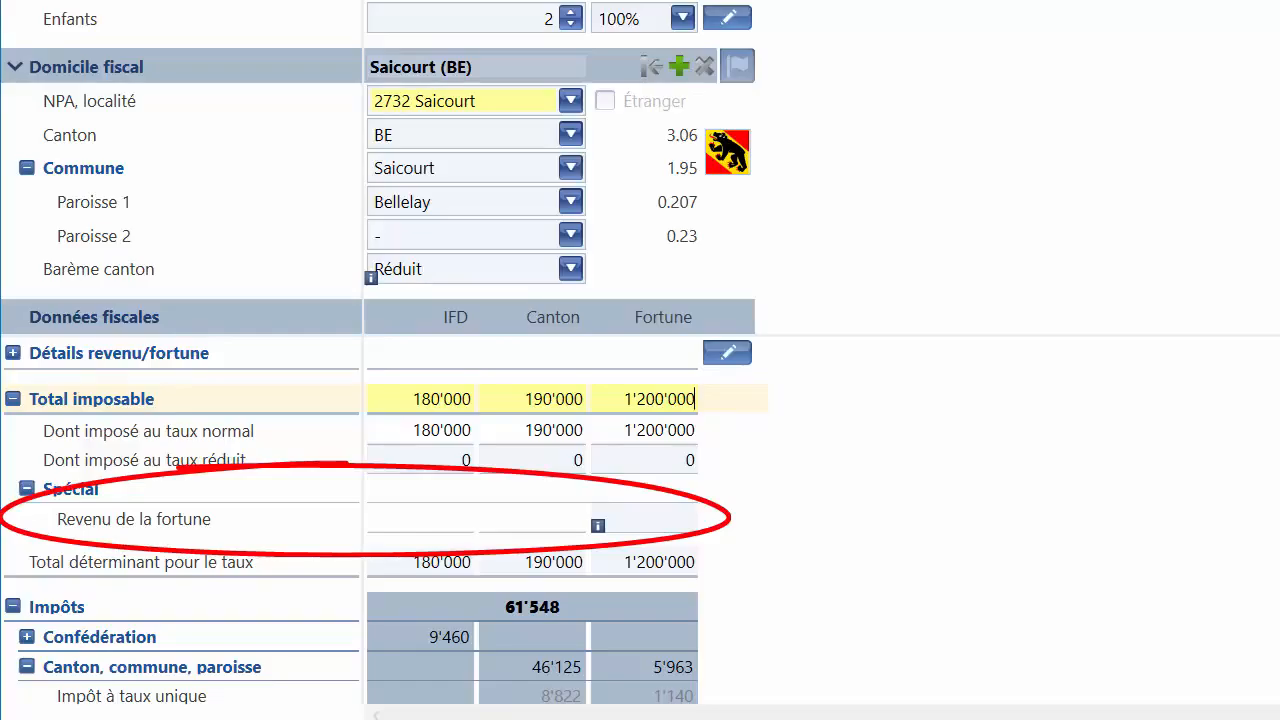
Set the special wealth income (Revenu de la fortune) in the Fortune column to 12'000
click(670, 522)
text(120000)
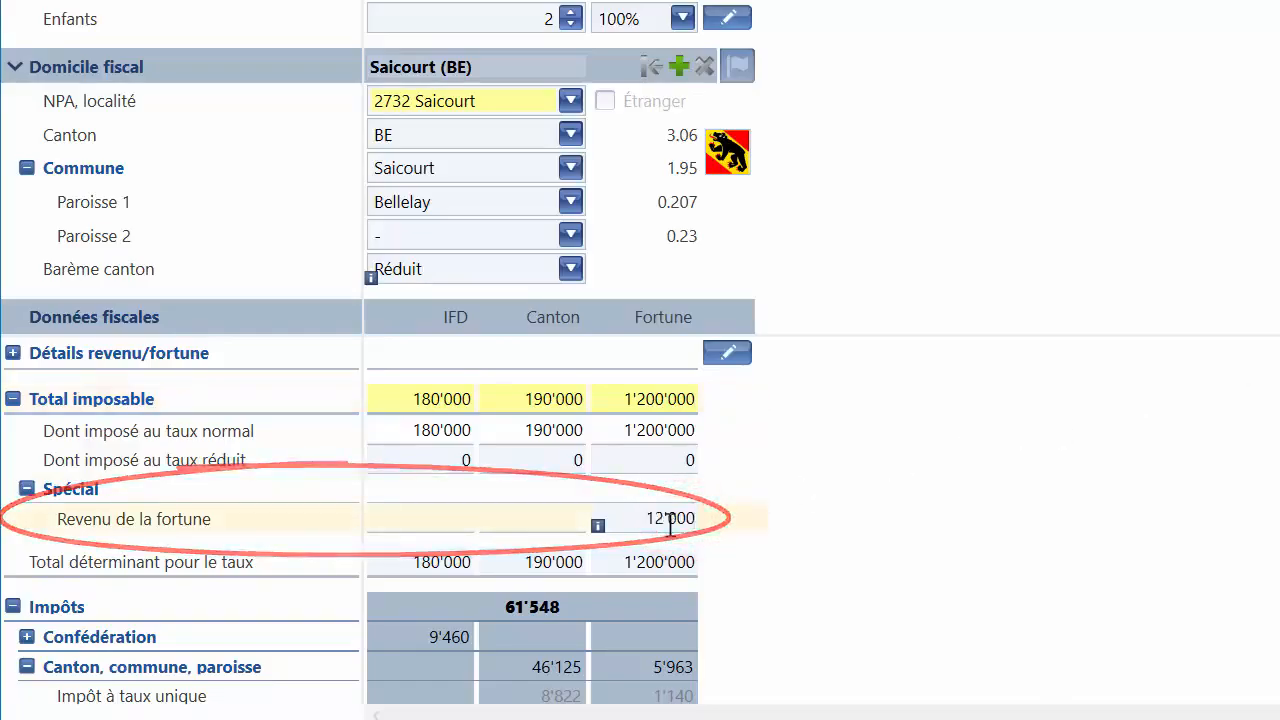
key(Return)
Set the income taxable difference (Différence imposable) under Modifications to -15'000
scroll(560, 520, down, 5)
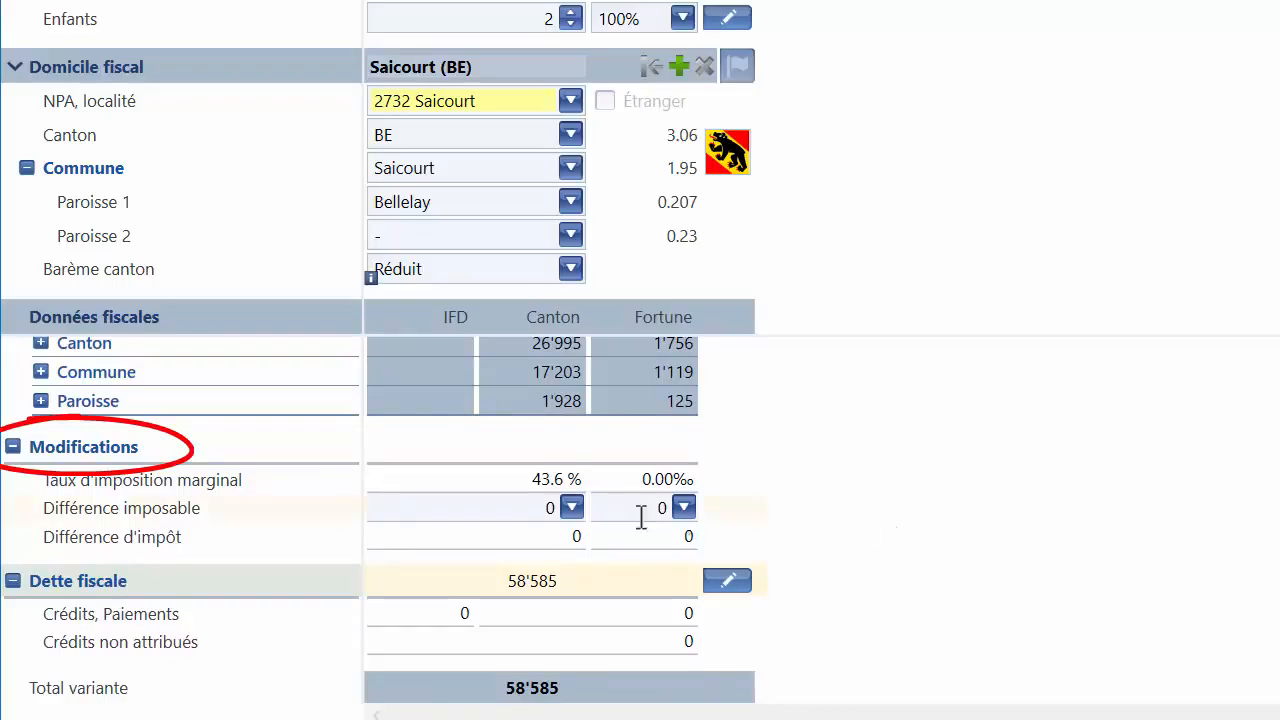
click(571, 508)
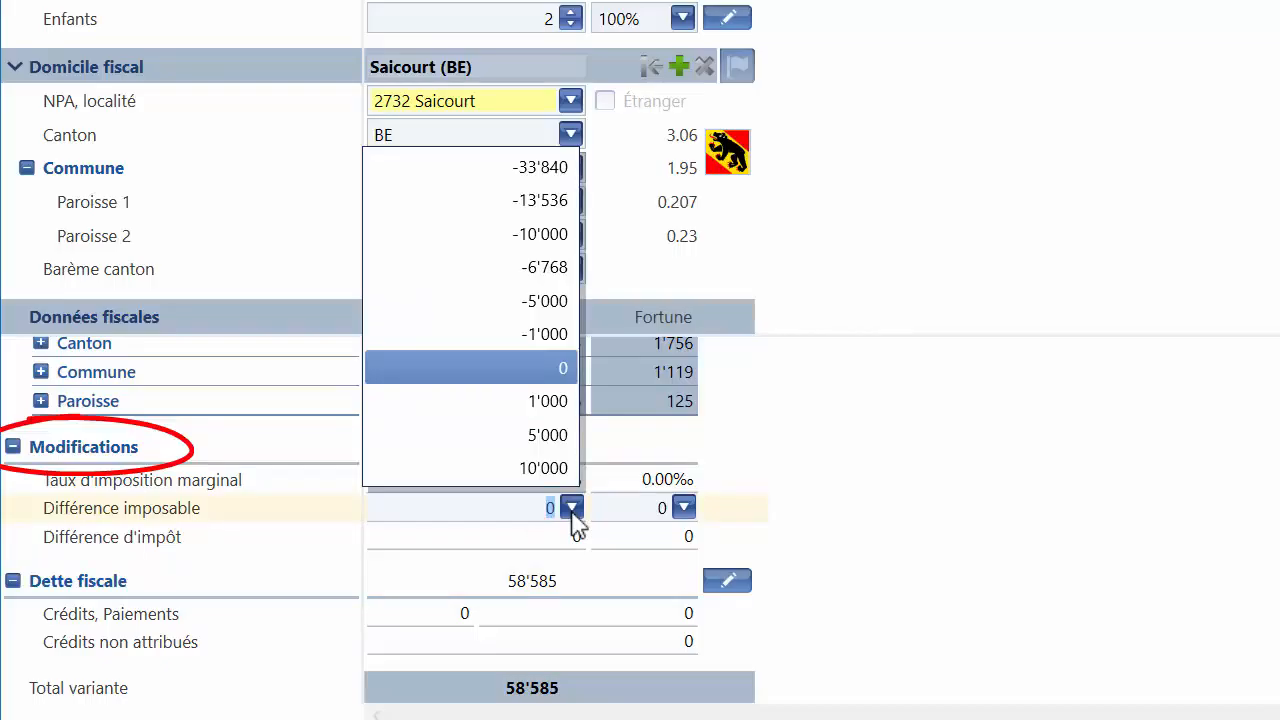
text(-150000)
key(Return)
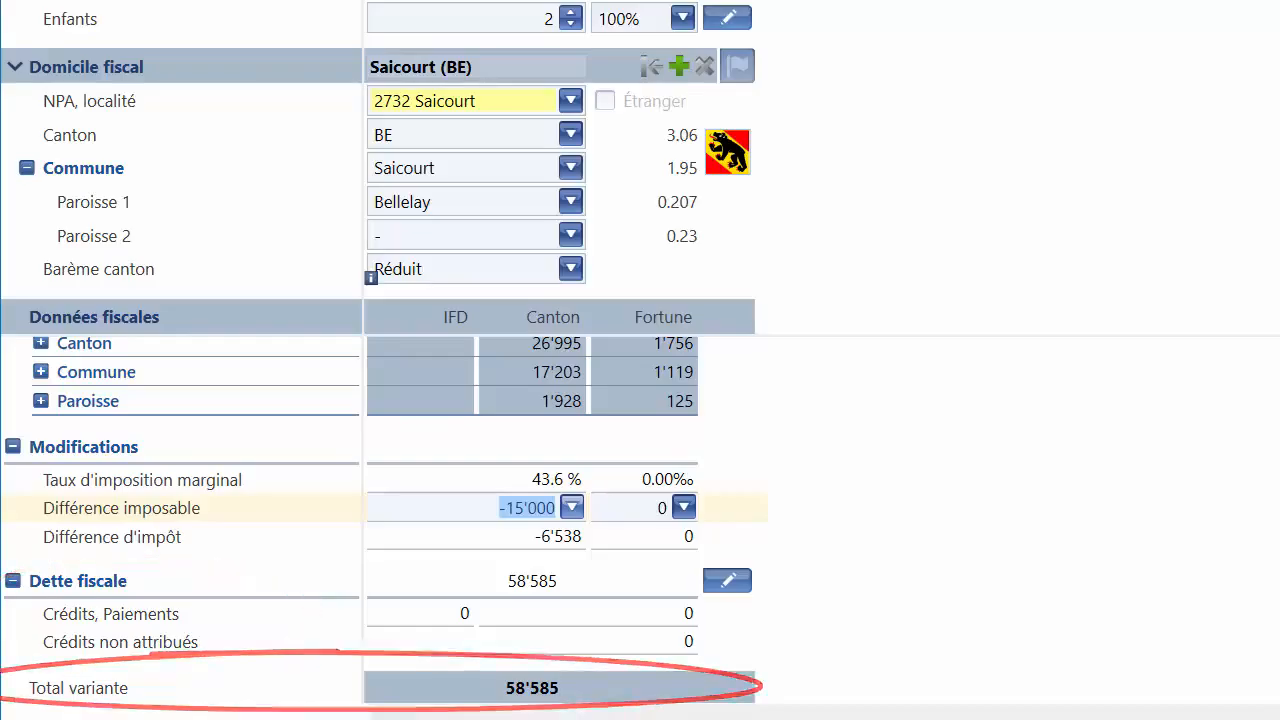
Open the detailed income and wealth entry of the Saicourt tax domicile and add a new asset under Fortune
scroll(532, 520, up, 5)
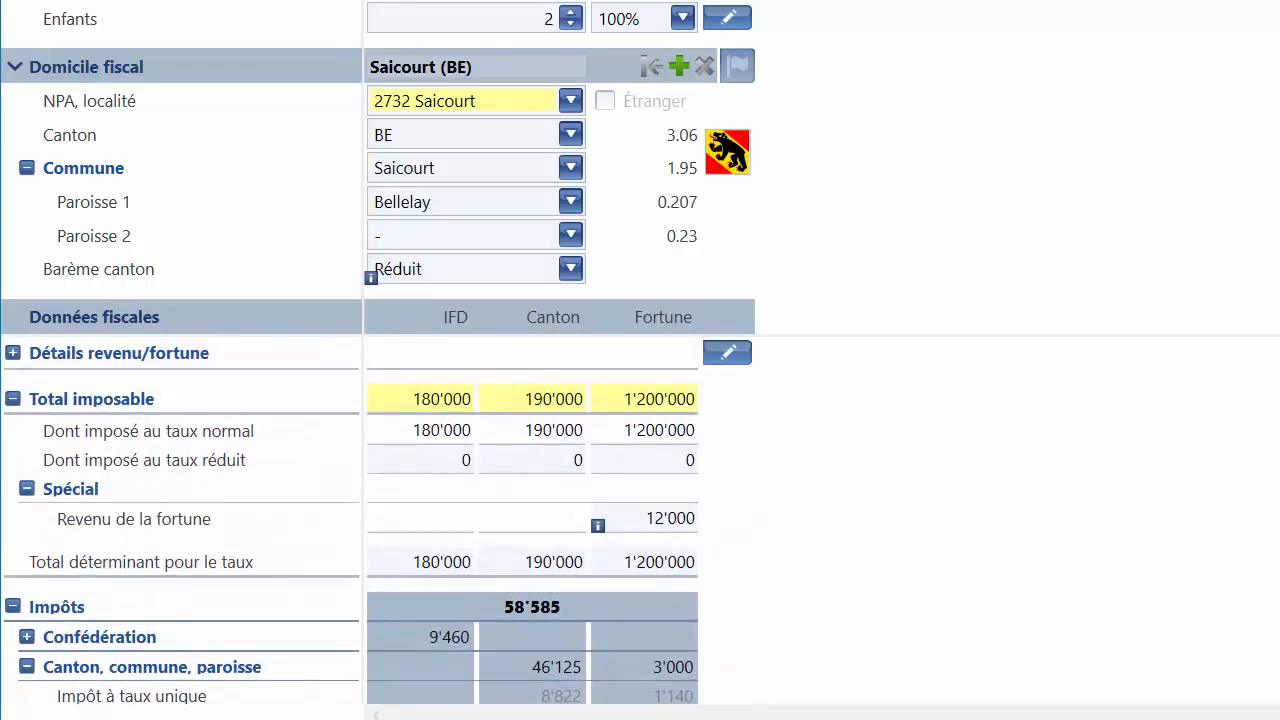
click(730, 358)
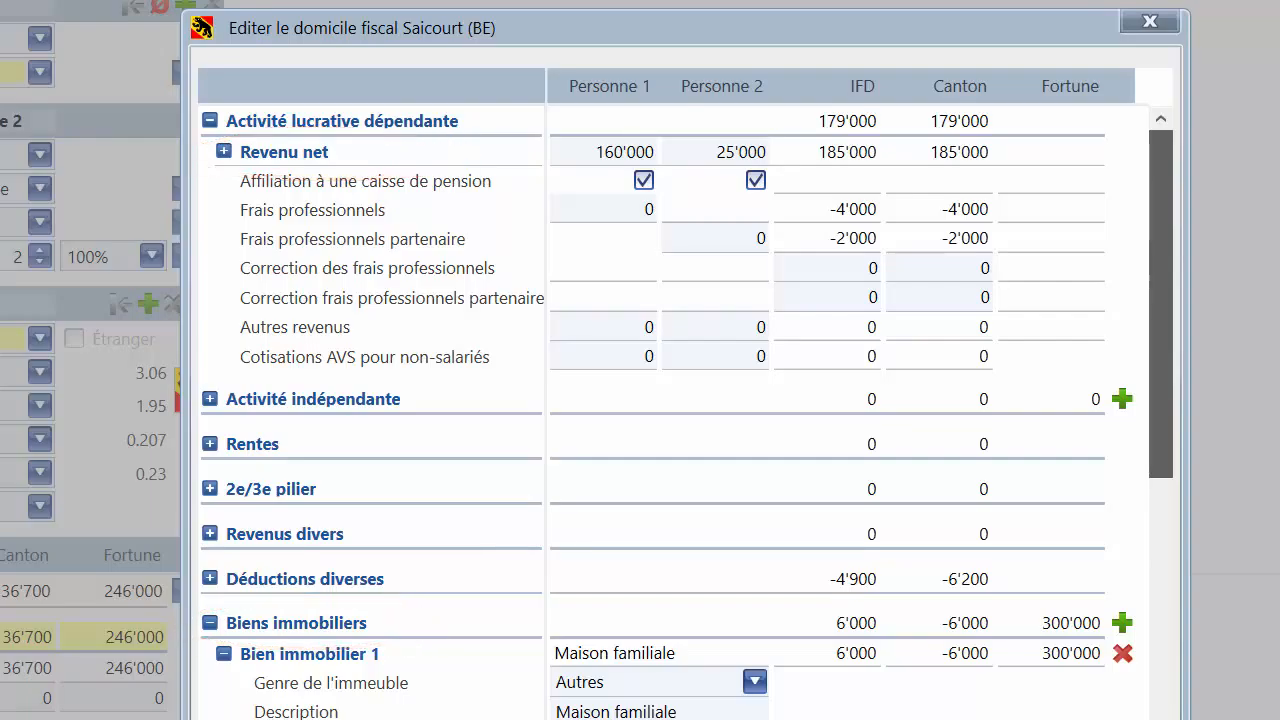
scroll(665, 400, down, 5)
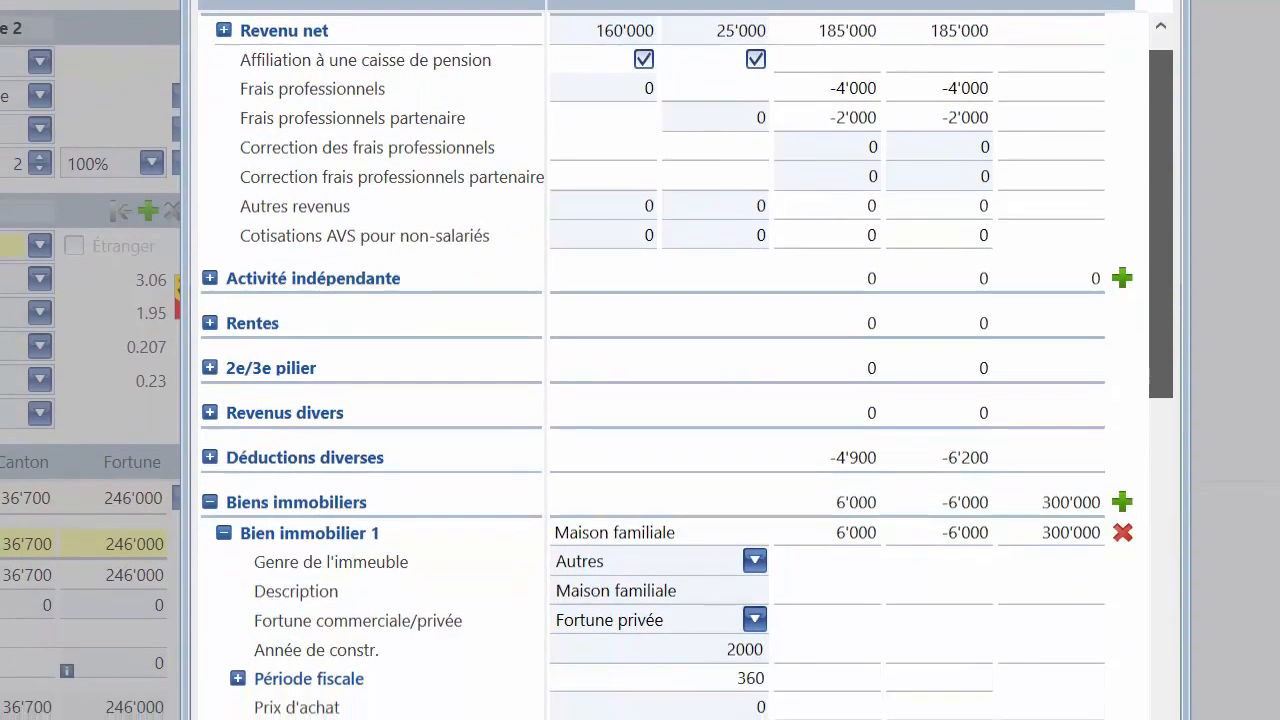
scroll(665, 400, down, 5)
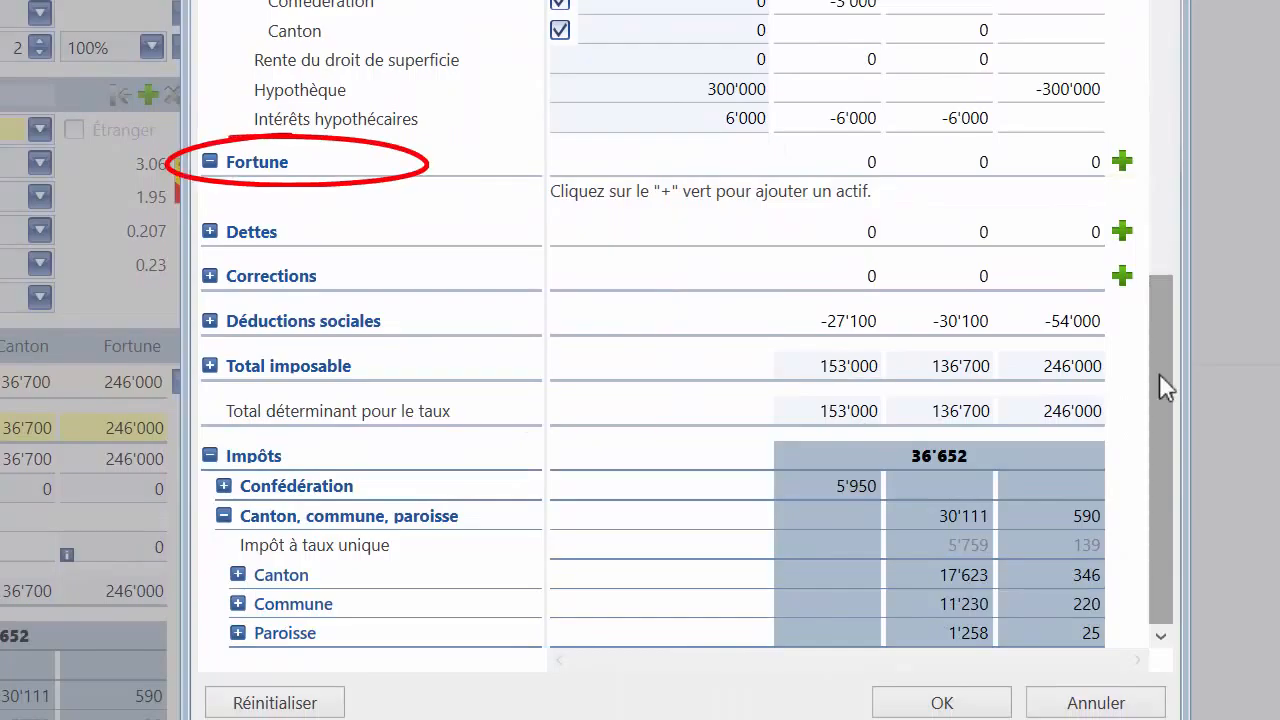
click(1118, 162)
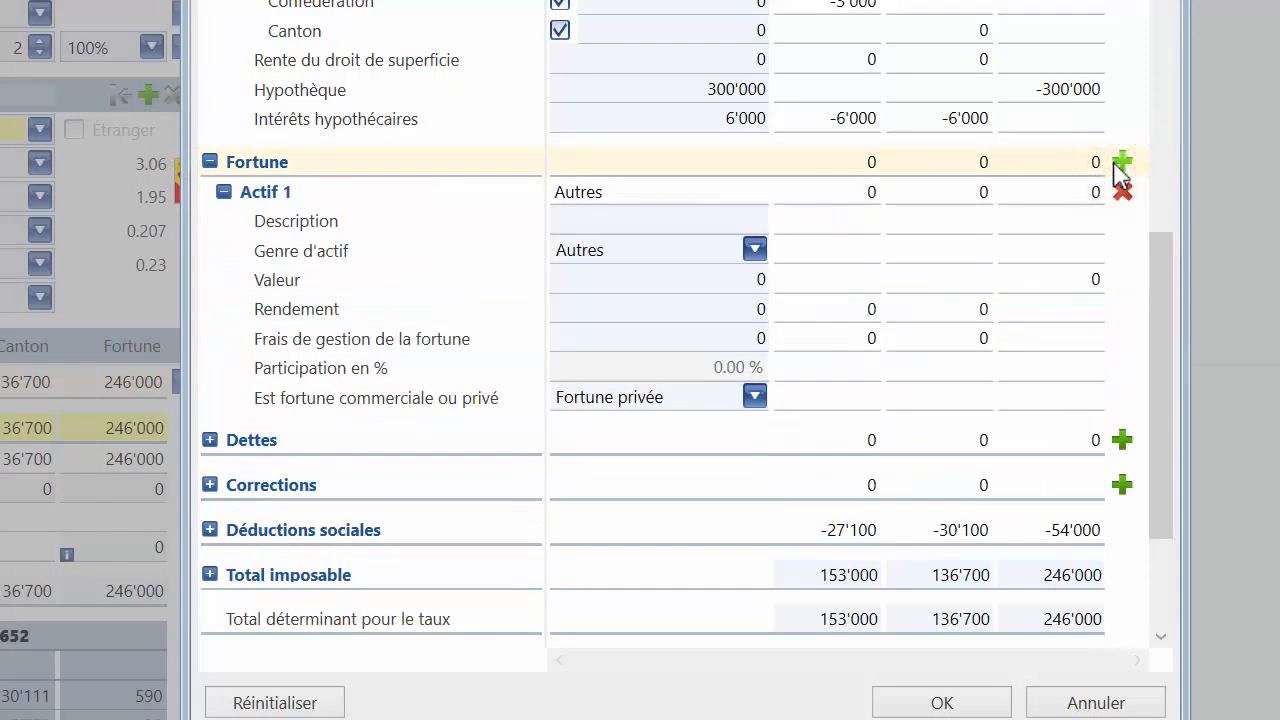
Describe the new asset as Dupont SA and set its asset type to Participation
click(565, 220)
text(Dupon)
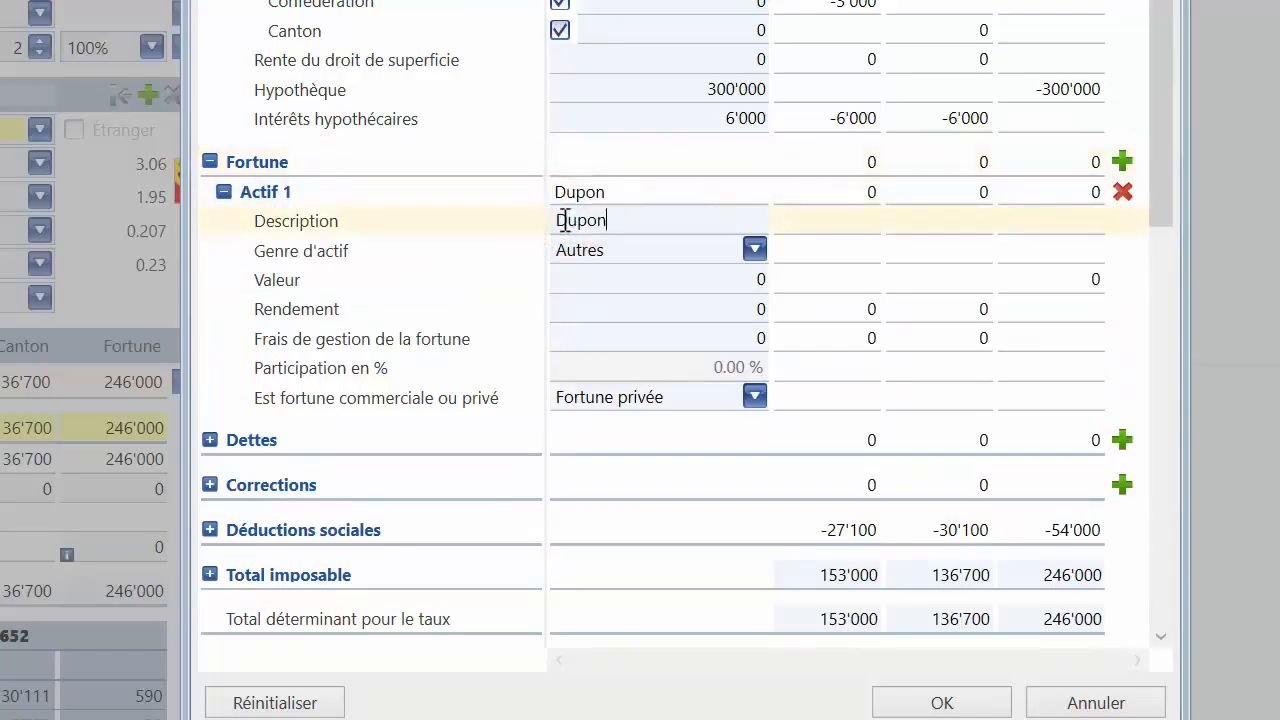
text(t SA)
click(753, 250)
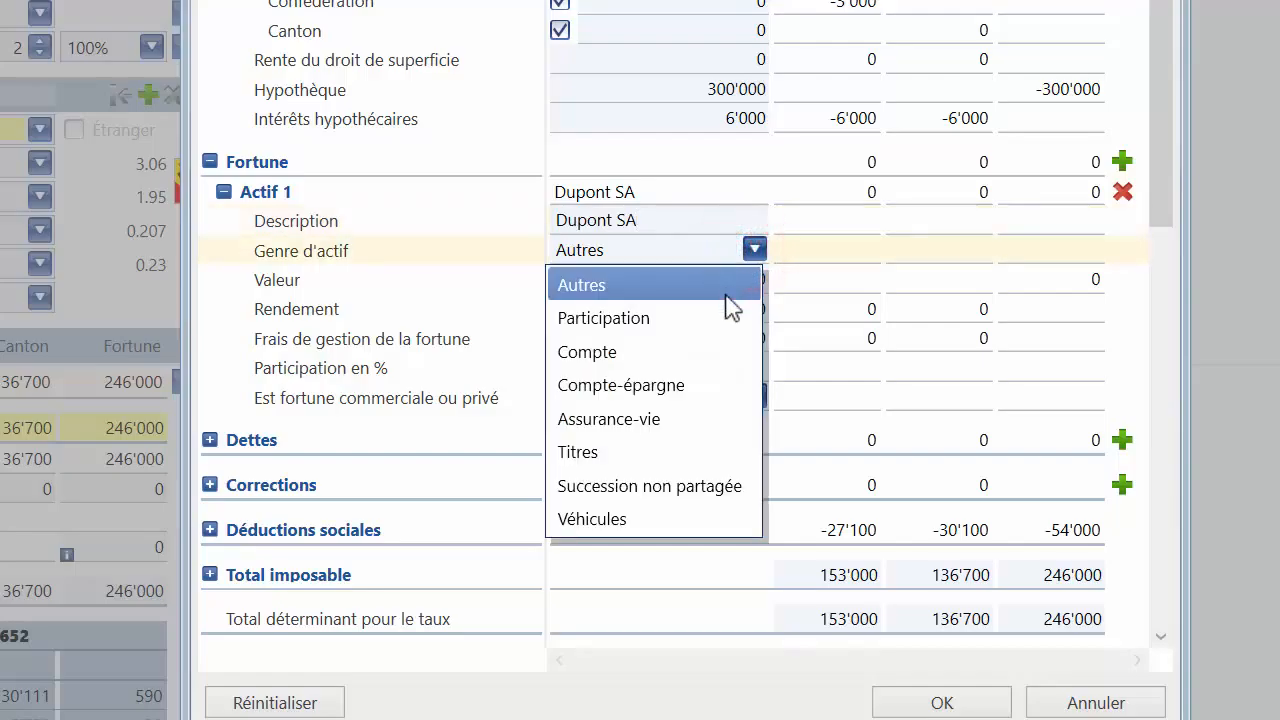
click(733, 318)
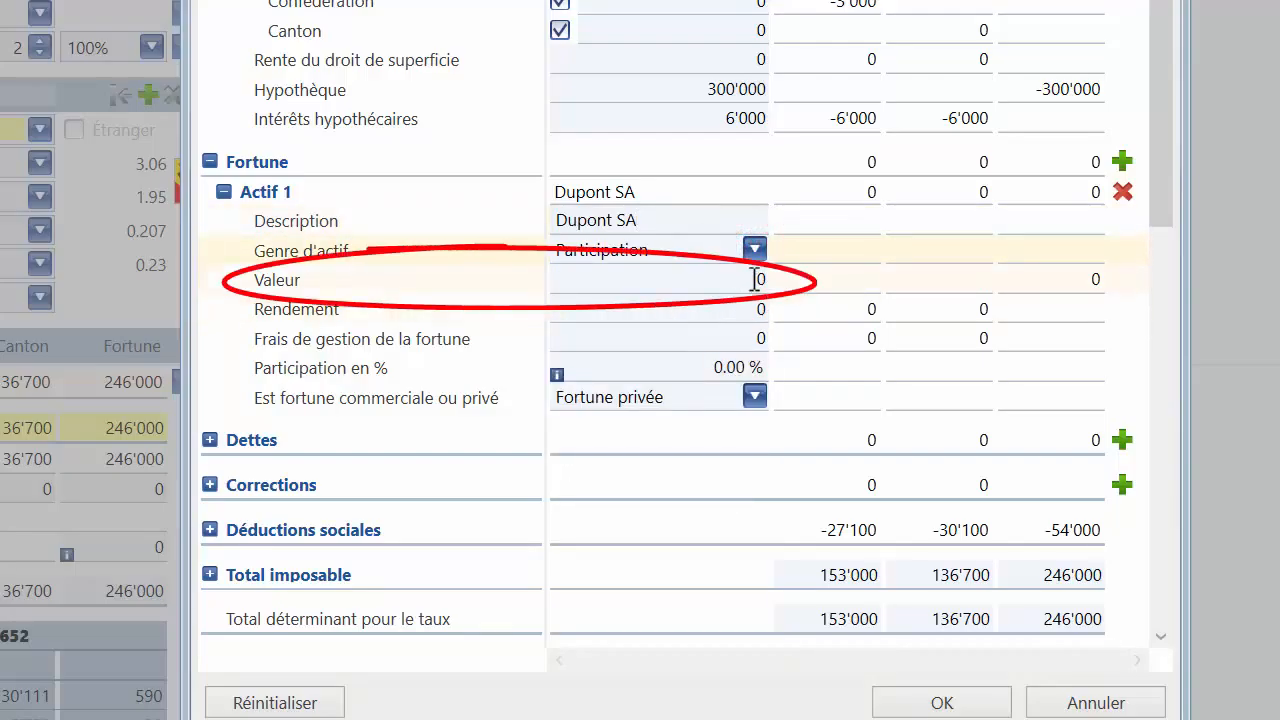
Set the Dupont SA asset's value to 600'000, yield to 30'000 and participation to 50 %, check the yield's tax note, and accept the details
click(754, 279)
text(600'000)
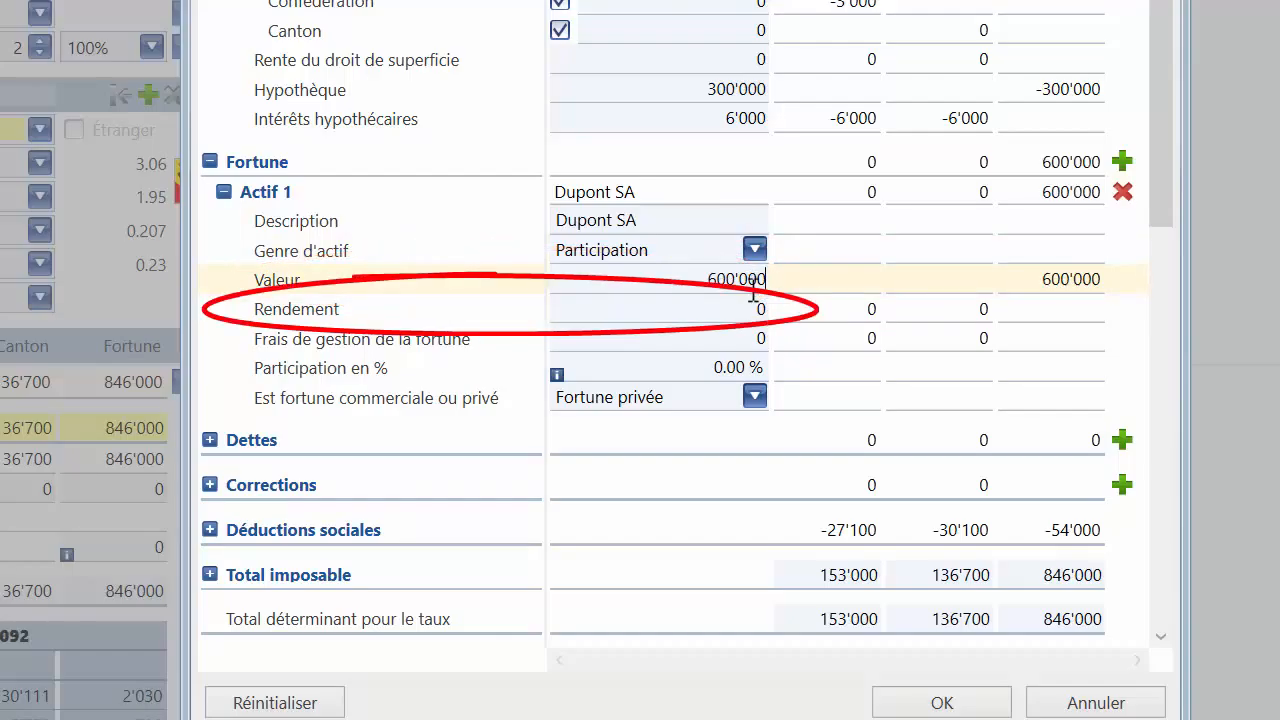
click(752, 308)
text(30'000)
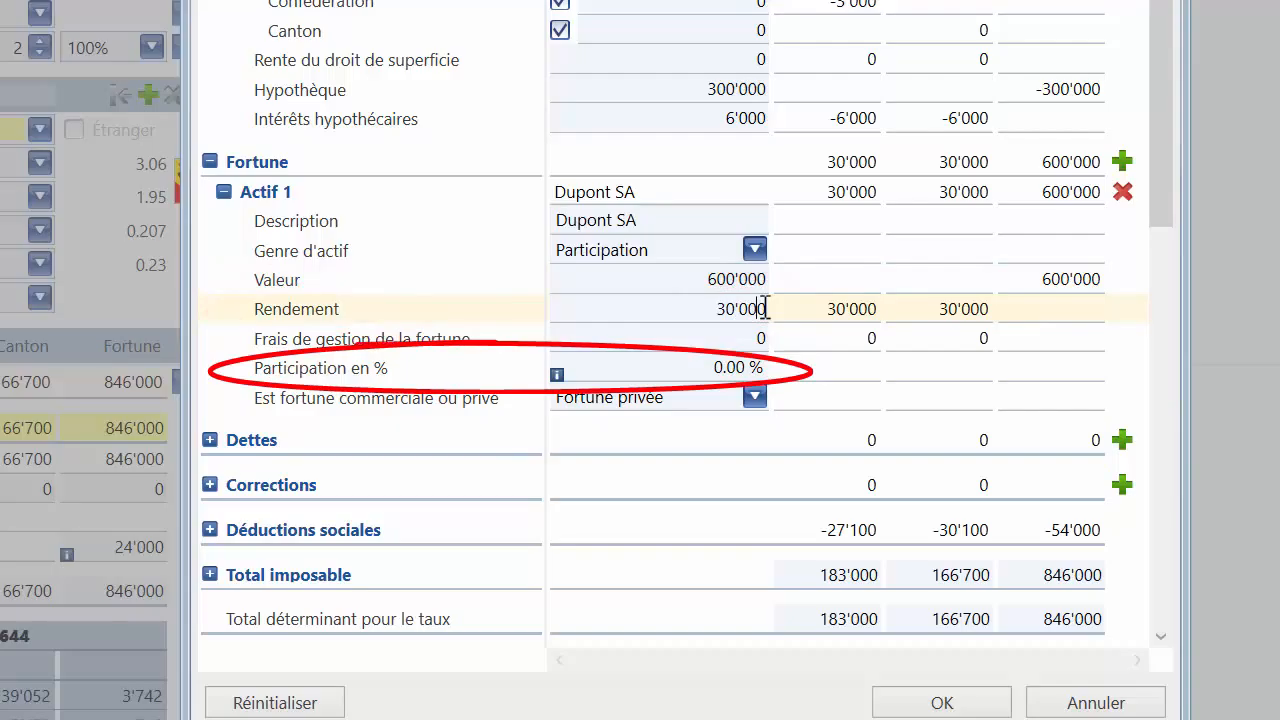
click(738, 368)
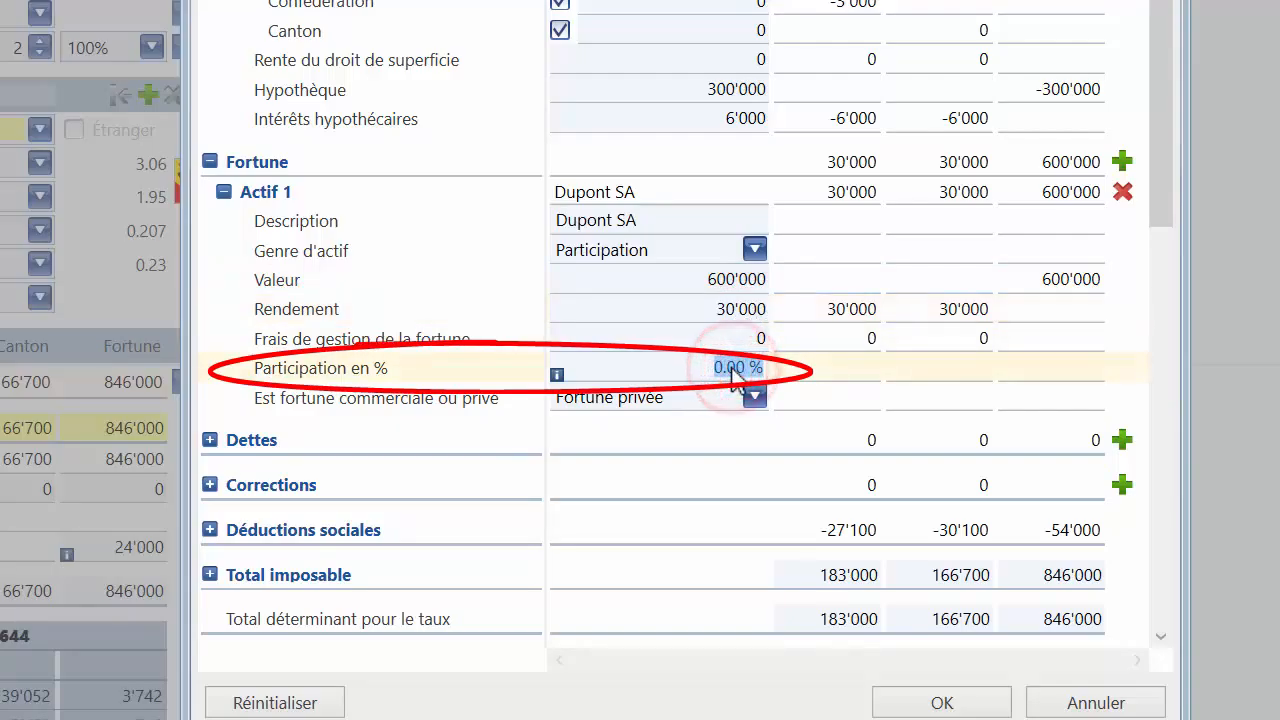
text(50)
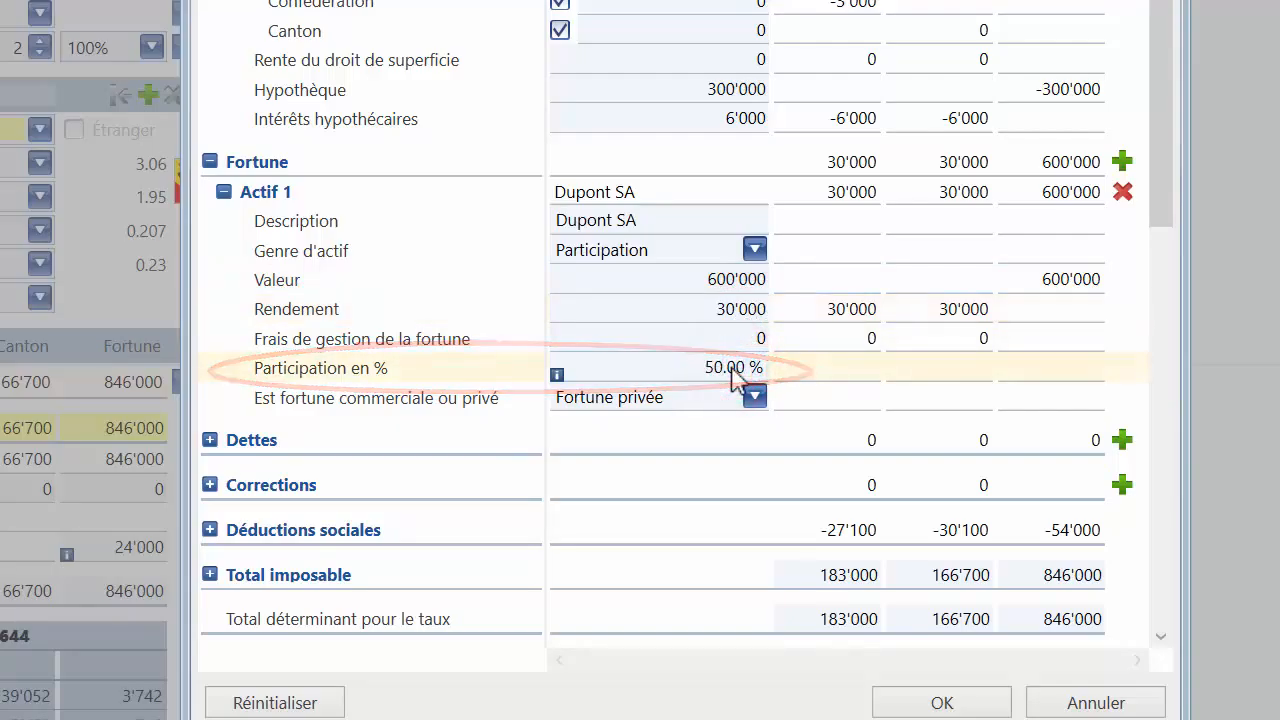
key(Return)
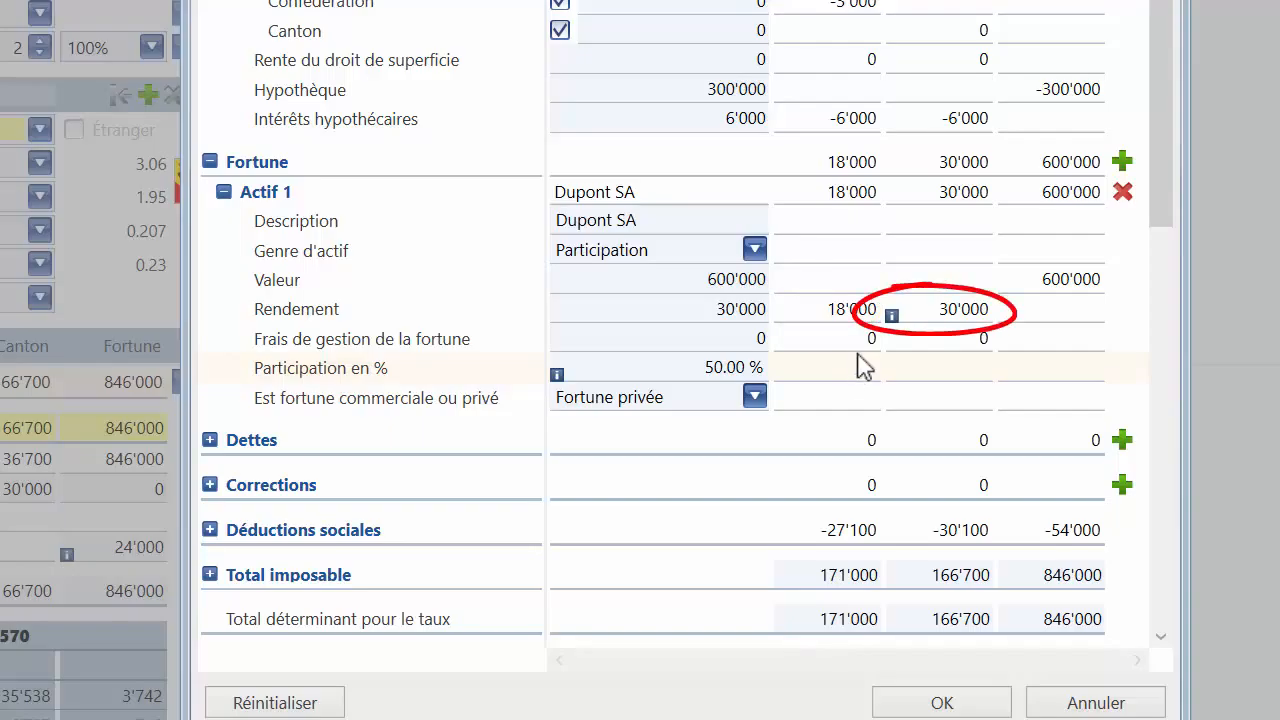
click(893, 316)
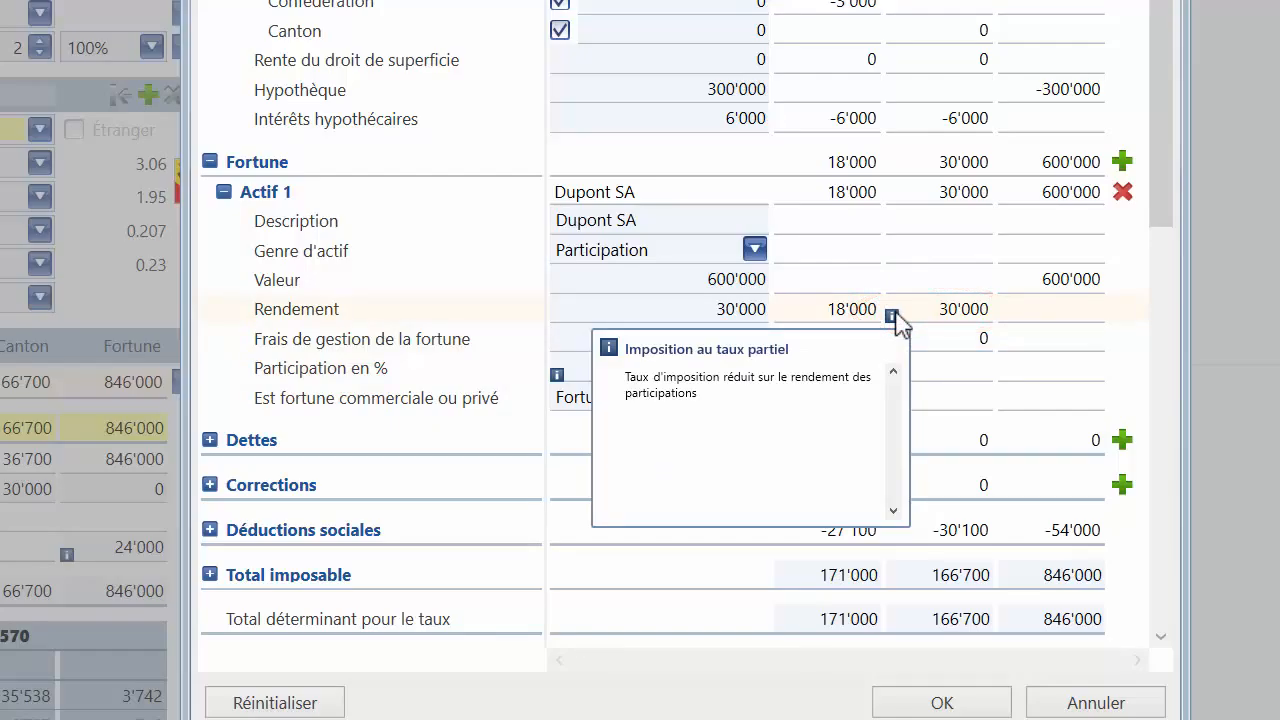
click(942, 700)
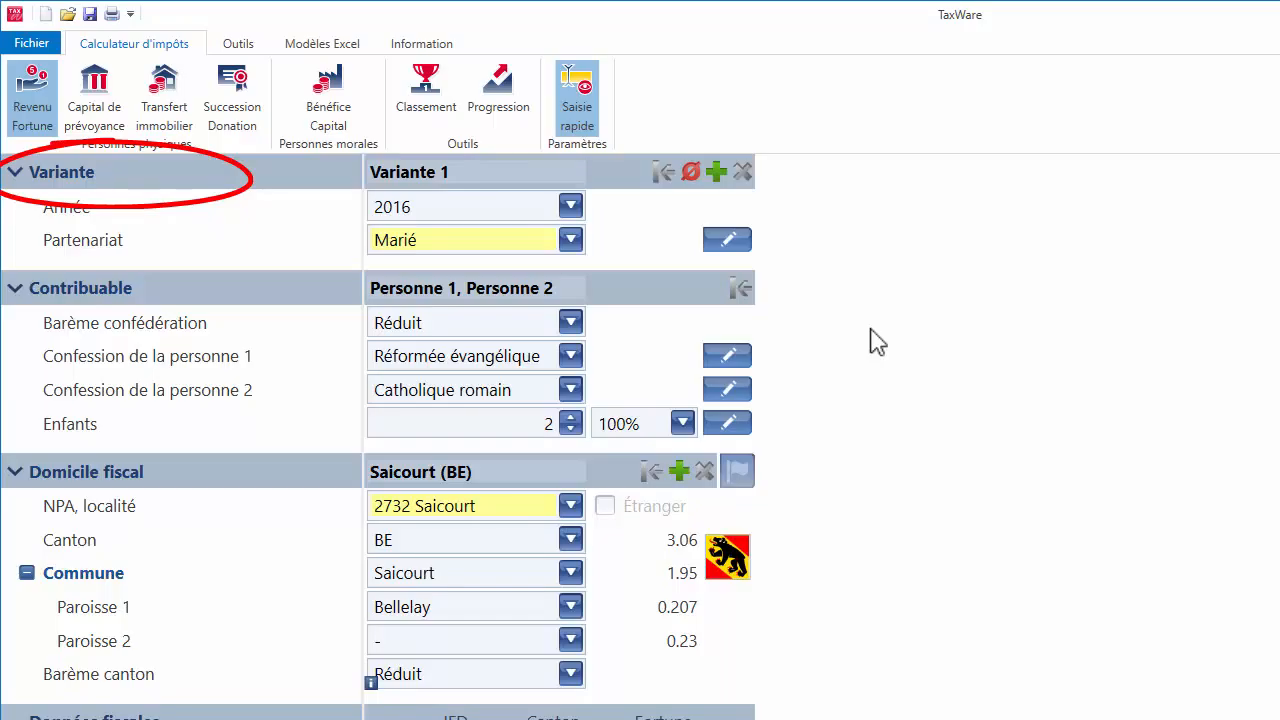
Copy Variante 1 and set the copy's tax domicile to 1950 Sion
click(714, 171)
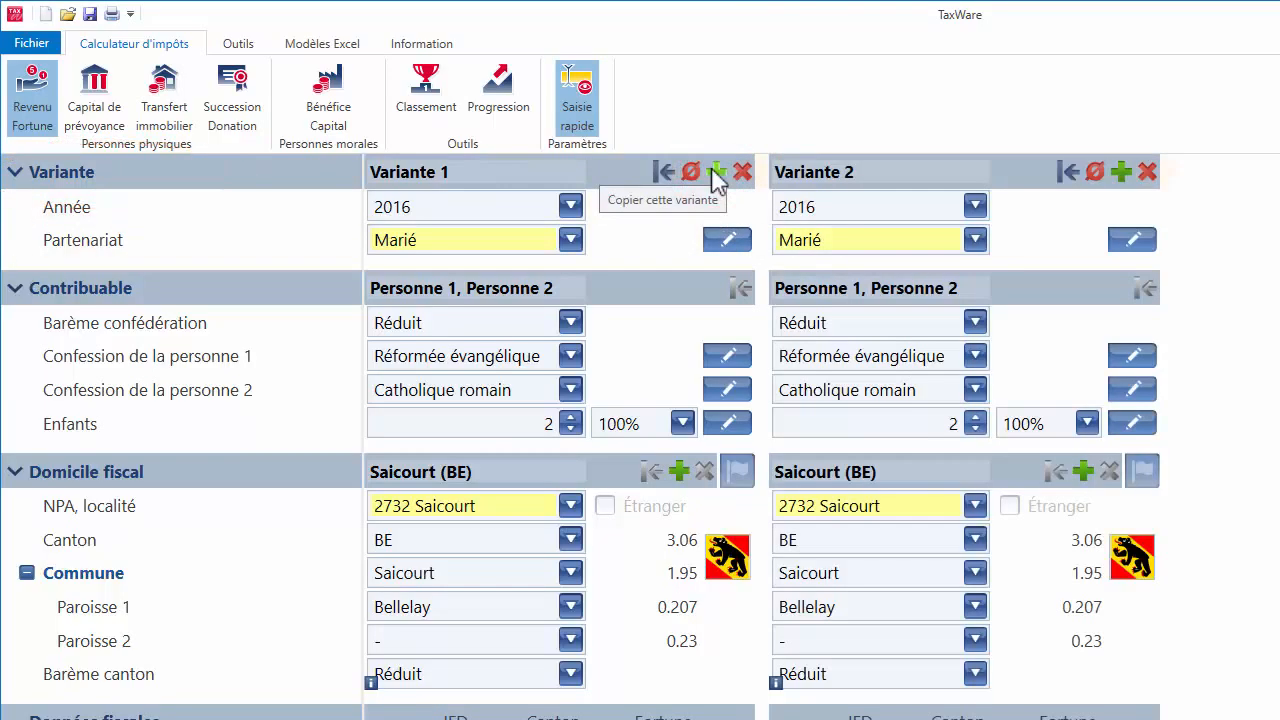
click(920, 505)
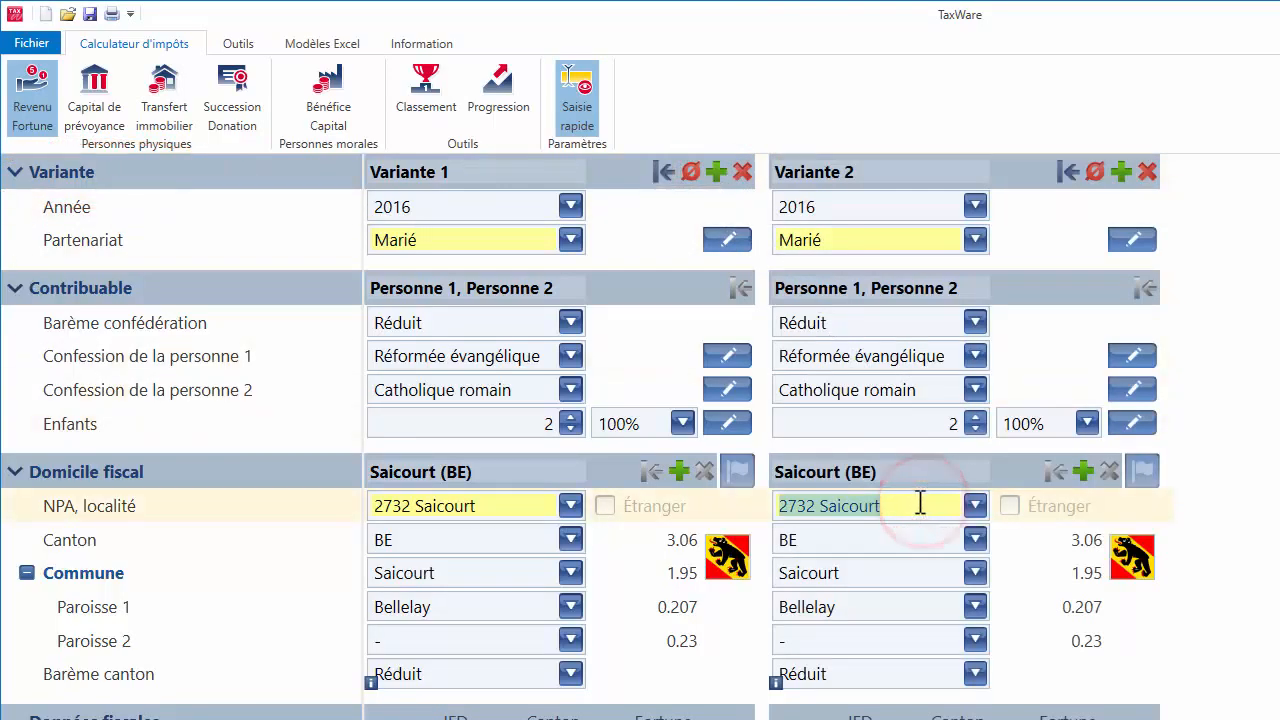
text(si)
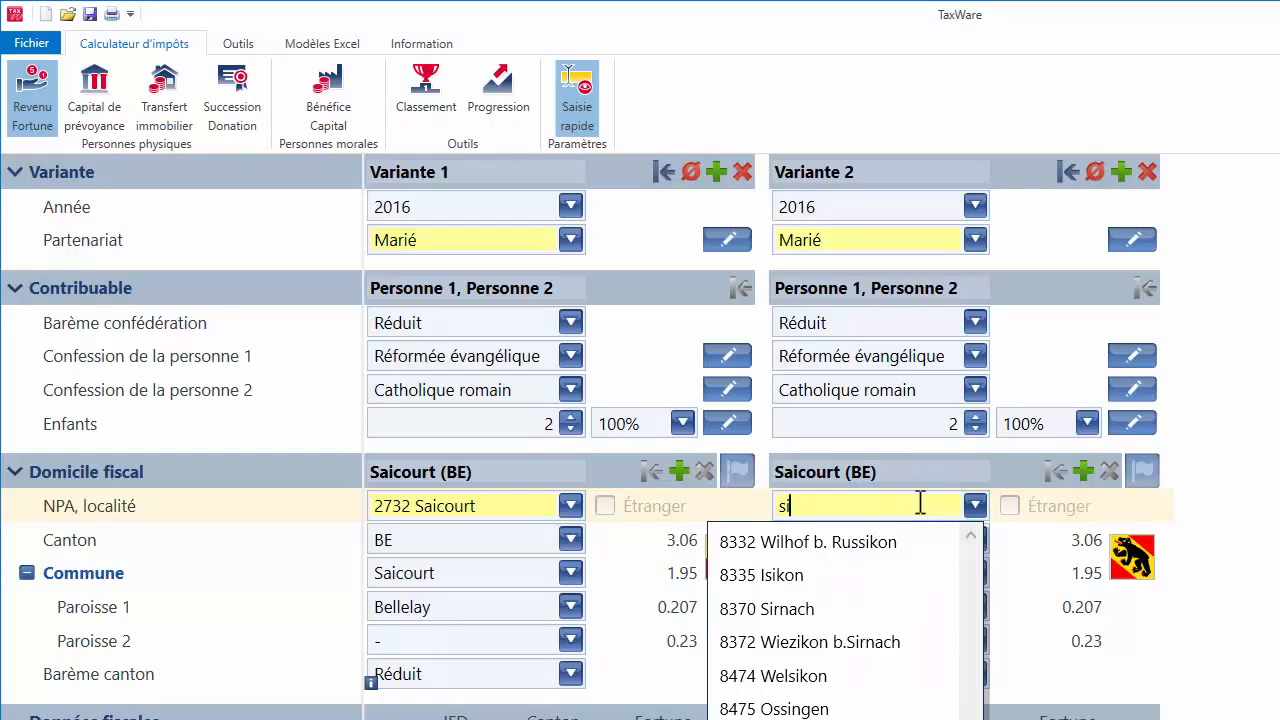
text(on)
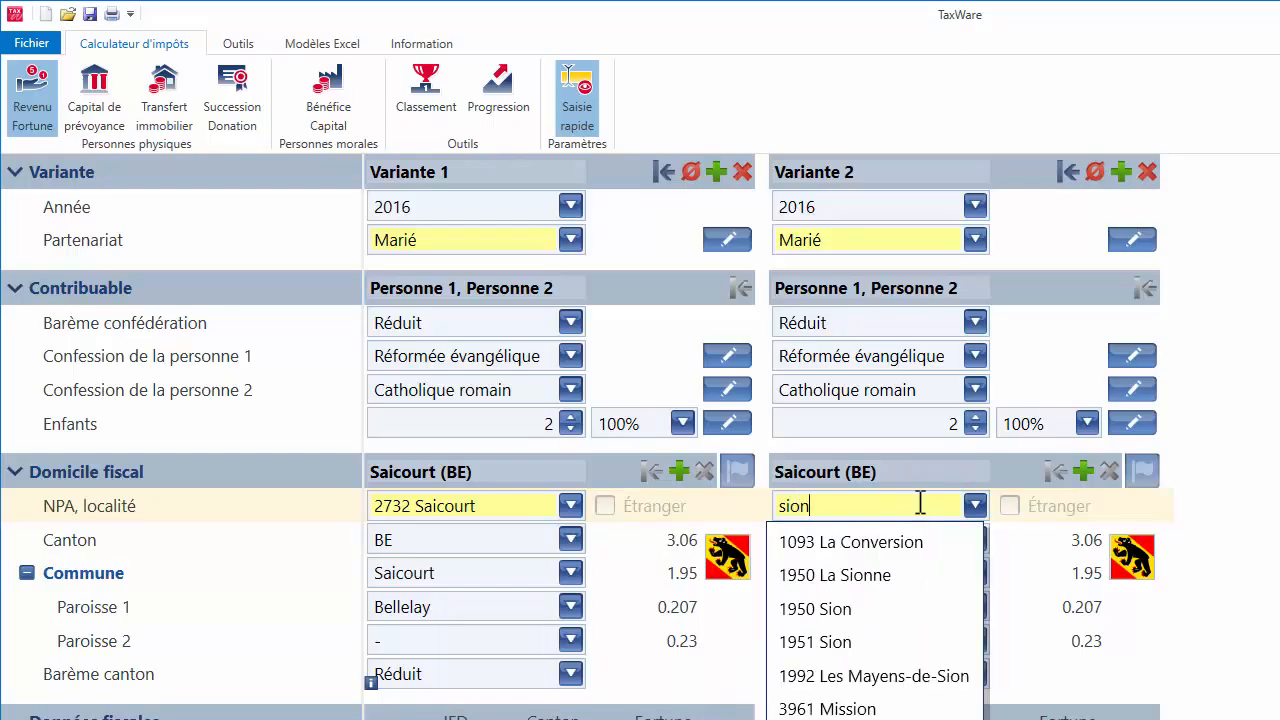
click(862, 610)
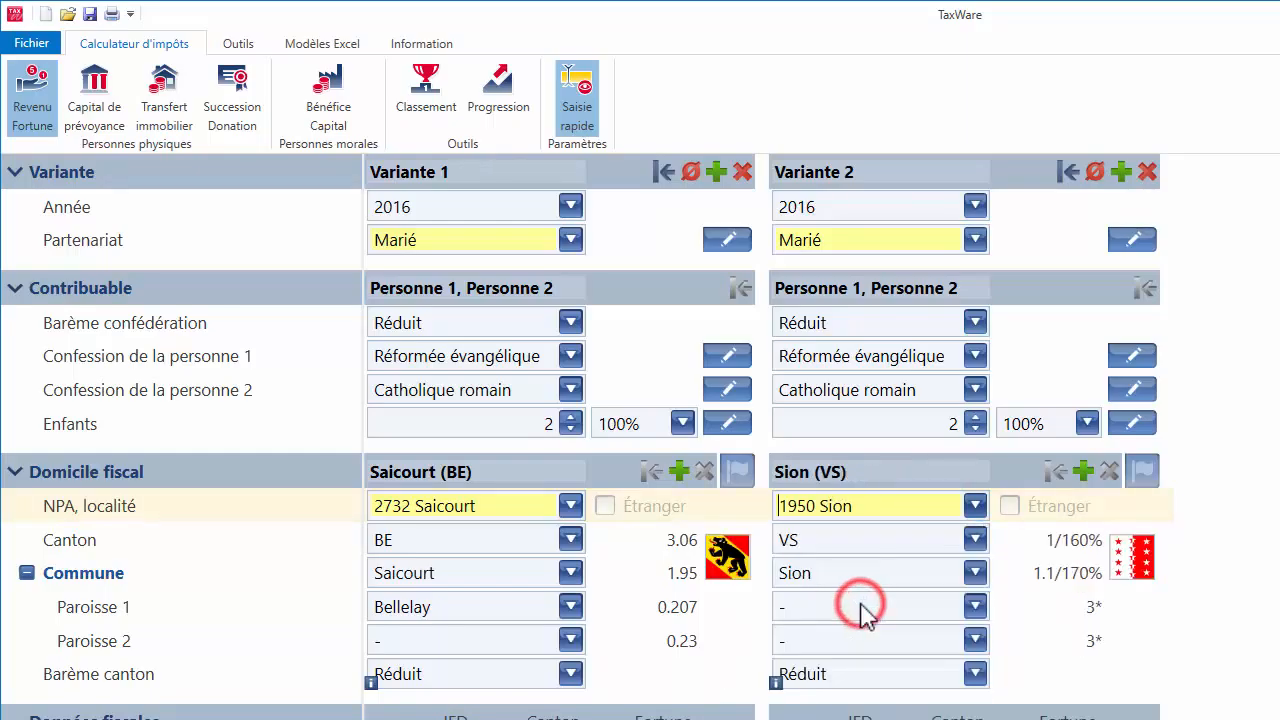
Collapse the Variante, Contribuable and Domicile fiscal sections and expand Détails revenu/fortune to compare both variants' figures
click(14, 172)
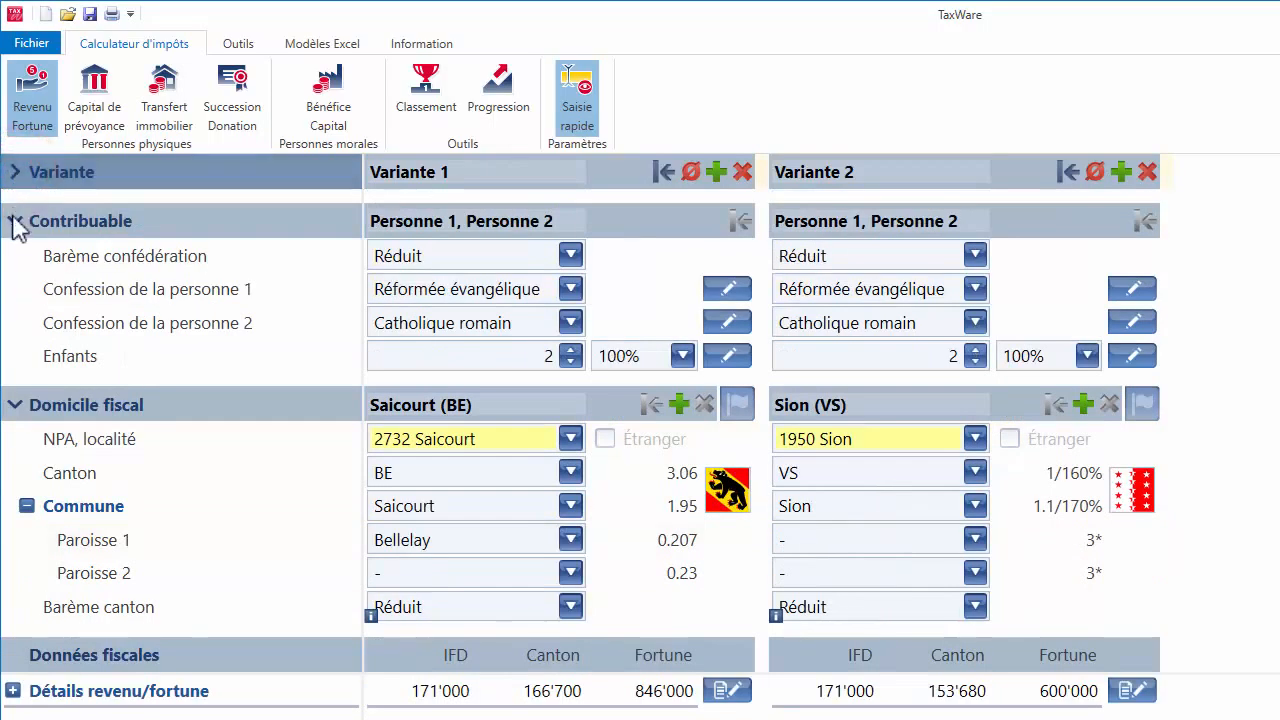
click(14, 221)
click(16, 274)
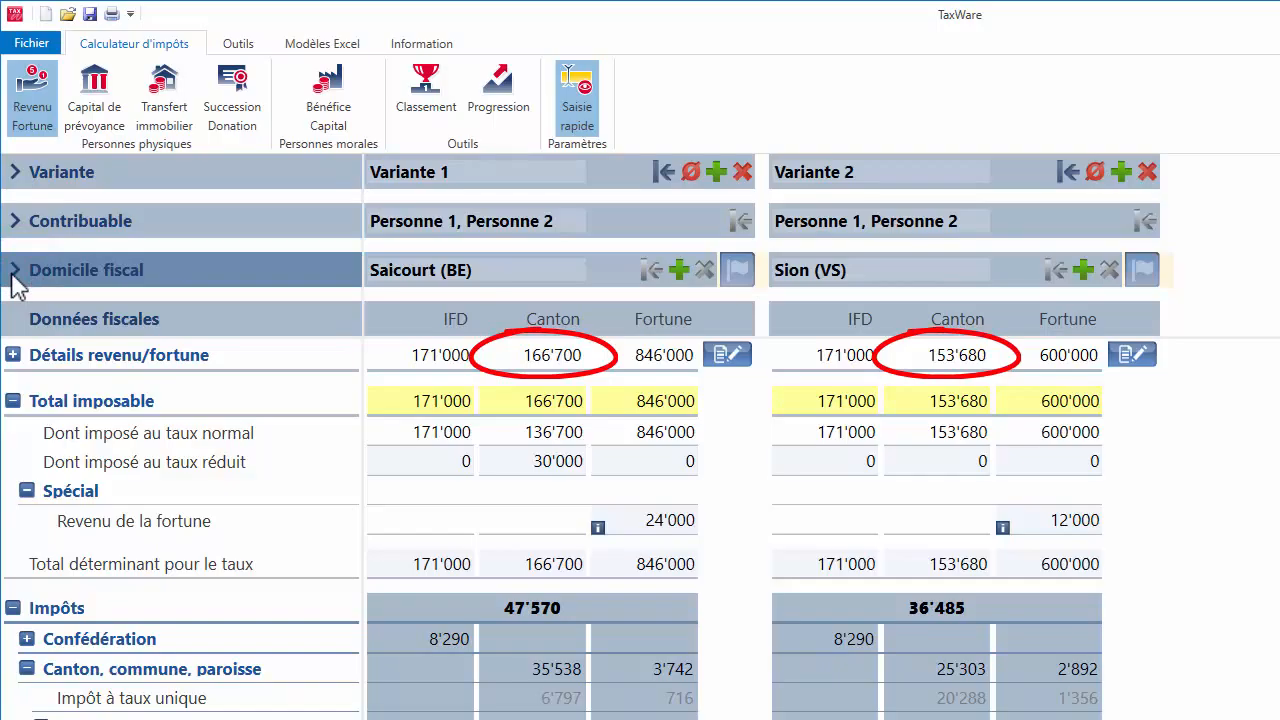
click(13, 356)
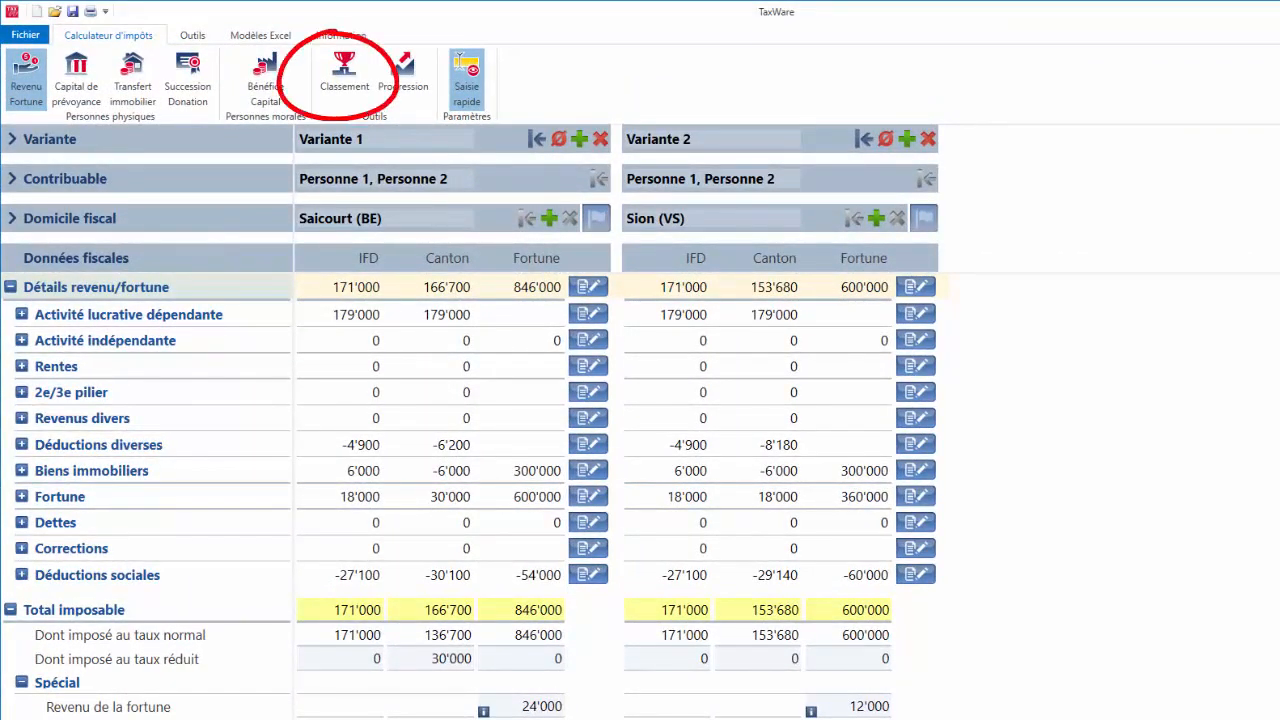
View the Classement map for income and wealth, and call up the Progression tool
click(348, 74)
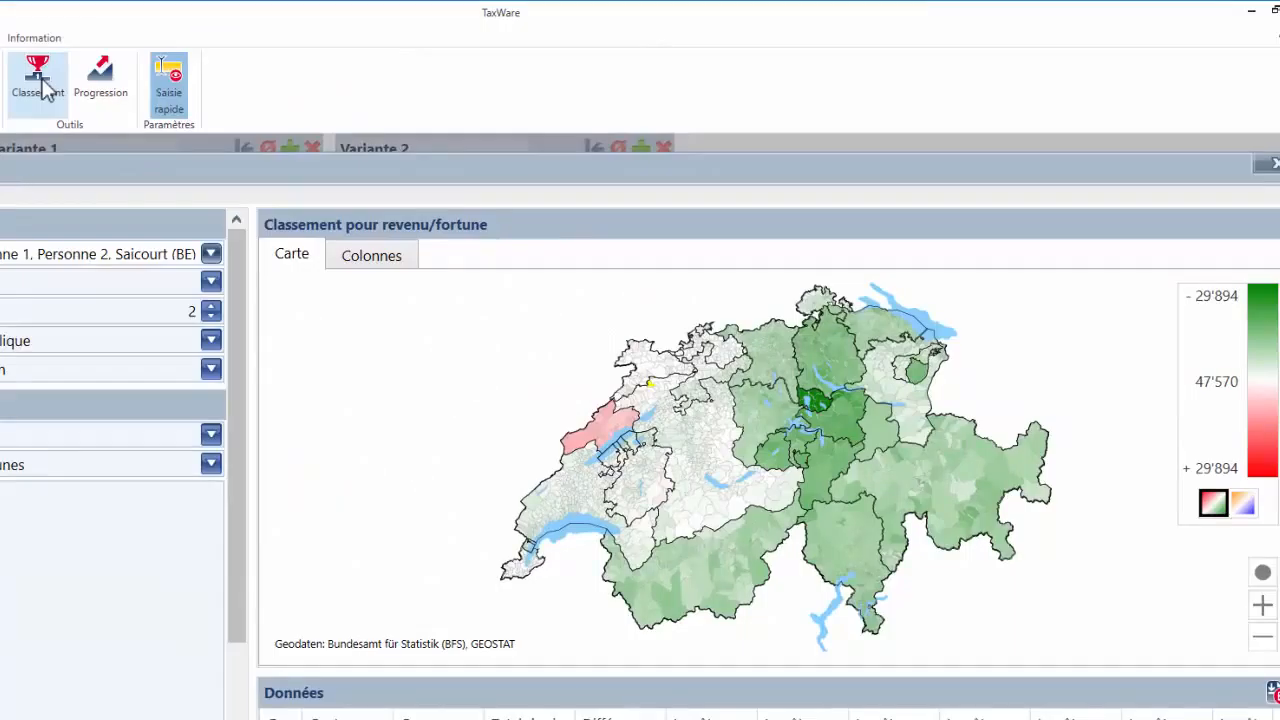
click(97, 88)
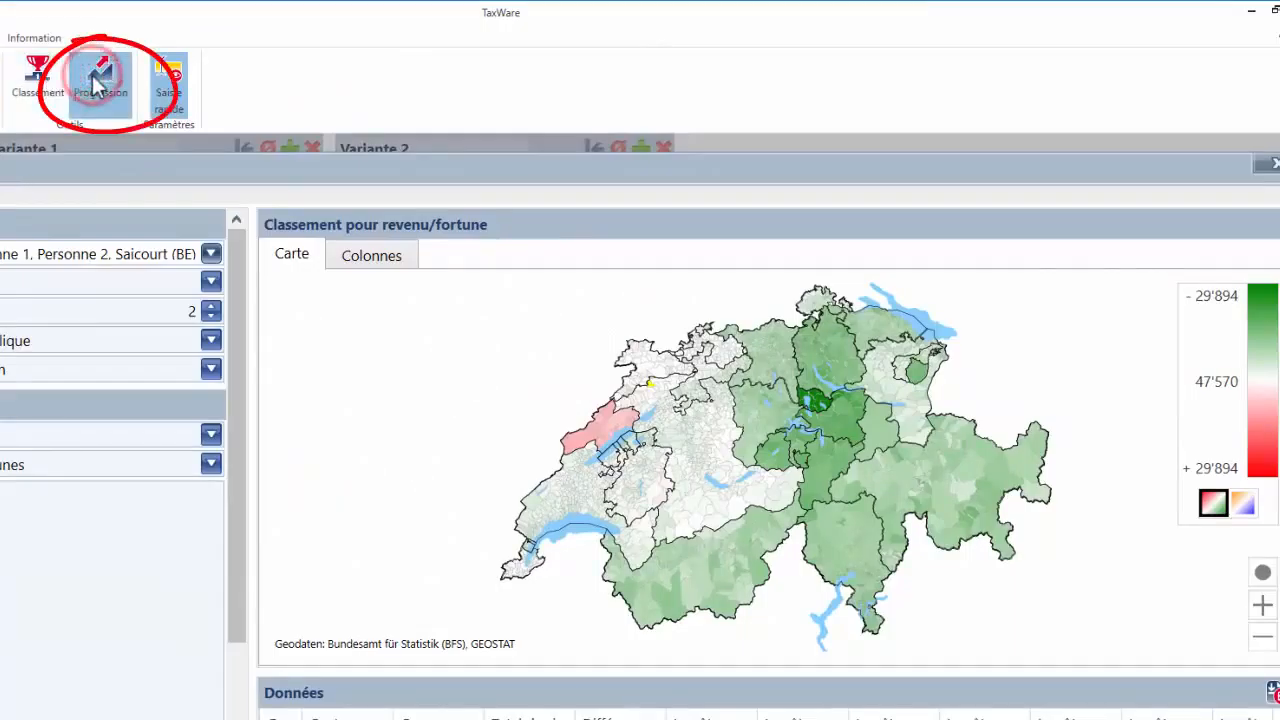